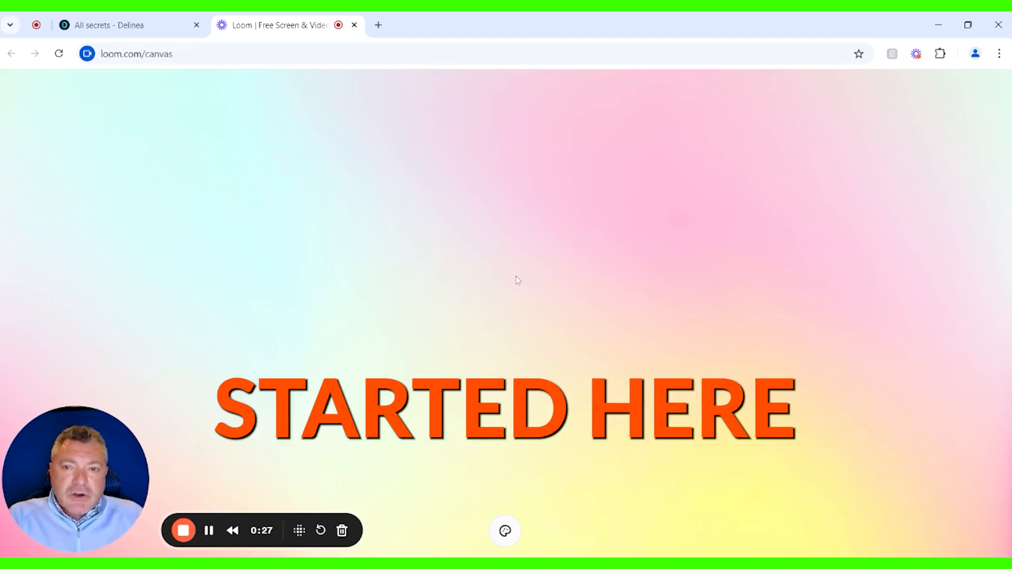
- Switch to Delinea, create a folder named Marketing under the root folder in Secret Server, and open it
left_click(133, 35)
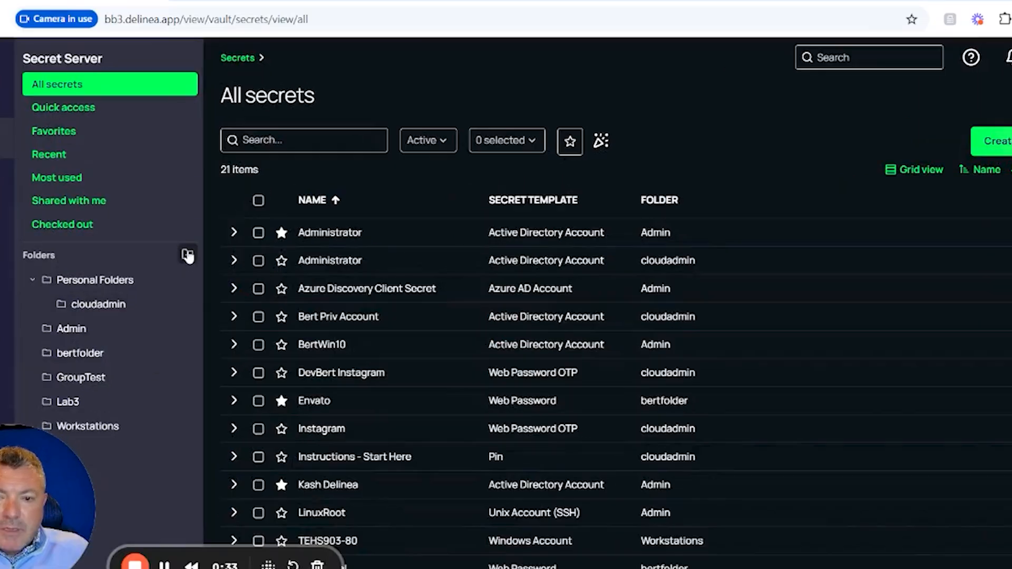
left_click(229, 259)
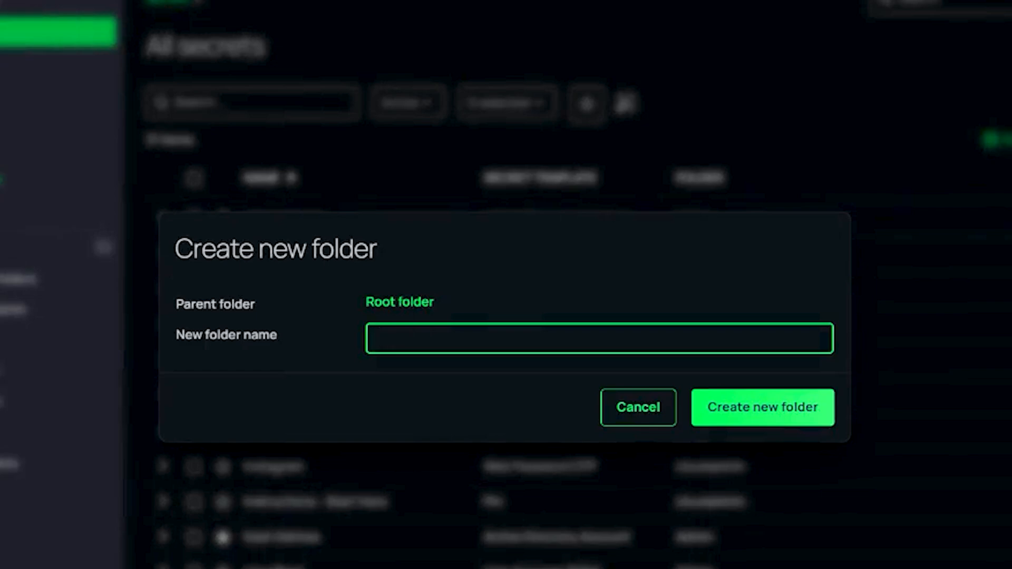
type("Marketing")
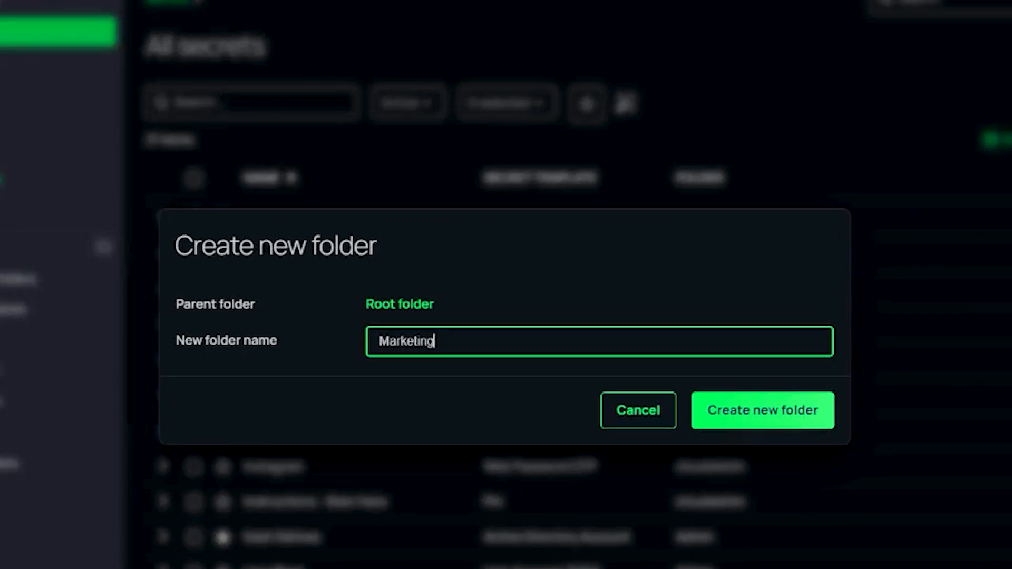
left_click(729, 412)
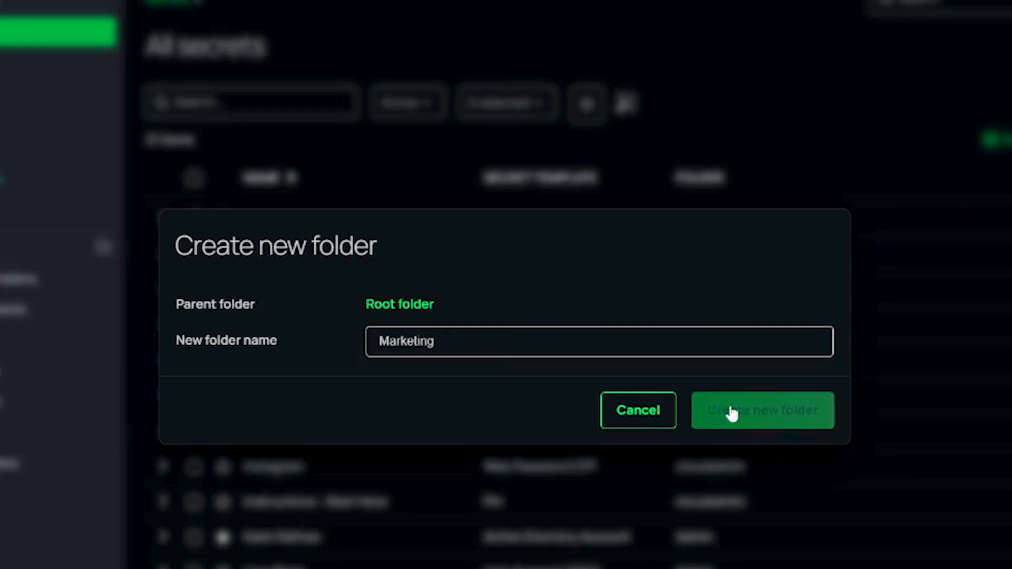
left_click(214, 389)
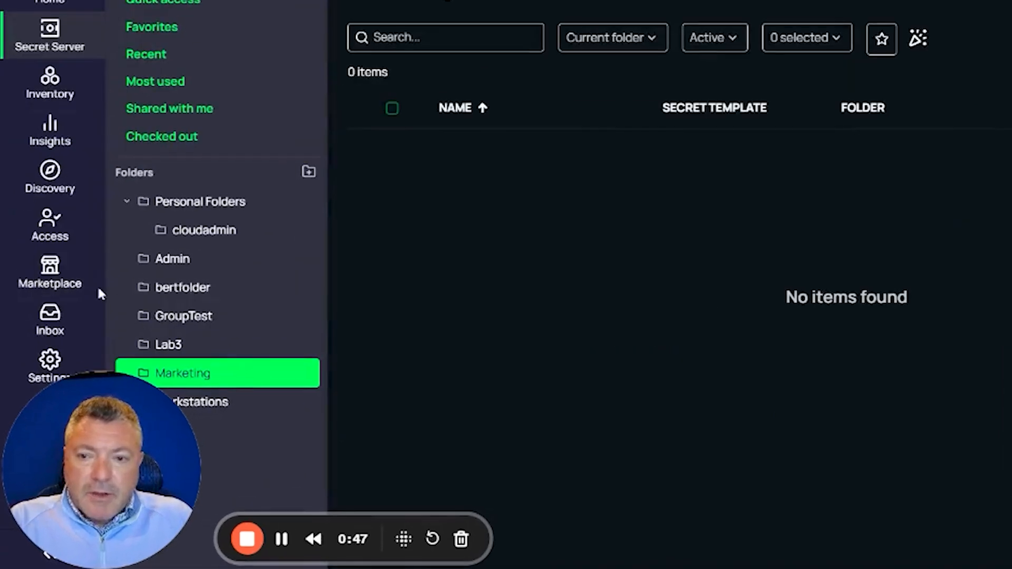
- Start adding a local user in Access and enter the user's first name as the username
mouse_move(44, 299)
left_click(56, 228)
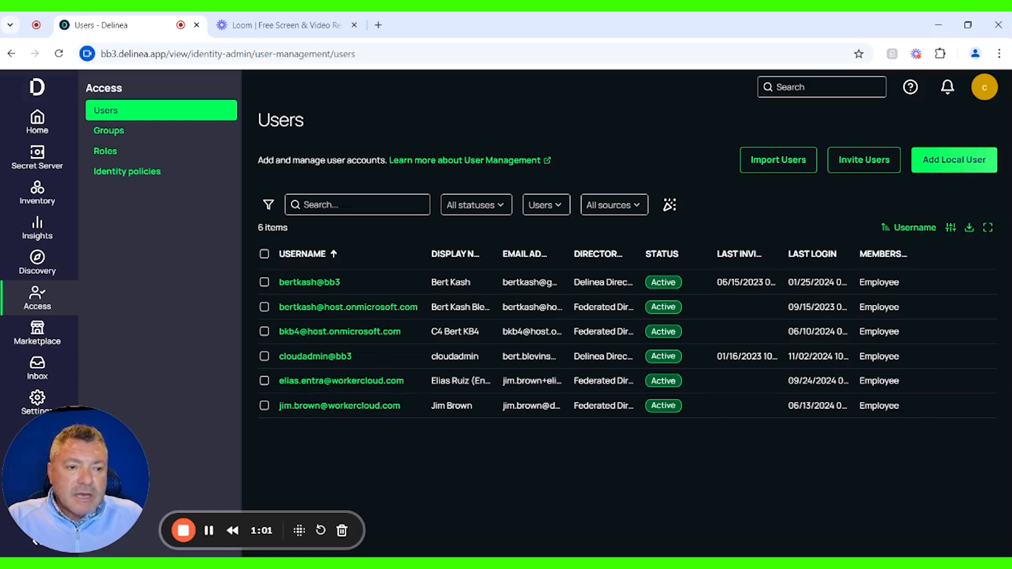
left_click(964, 162)
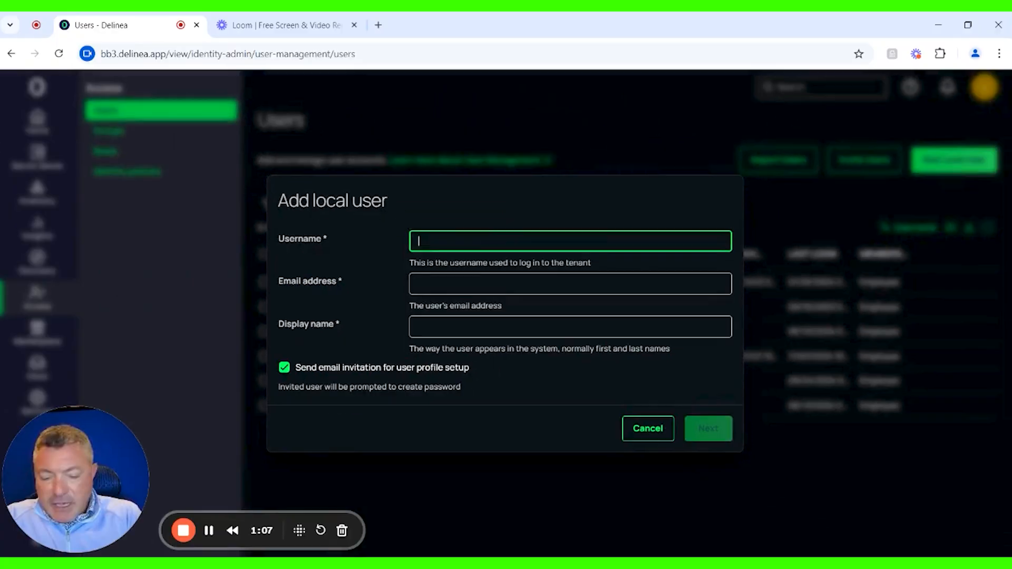
type("Shawn")
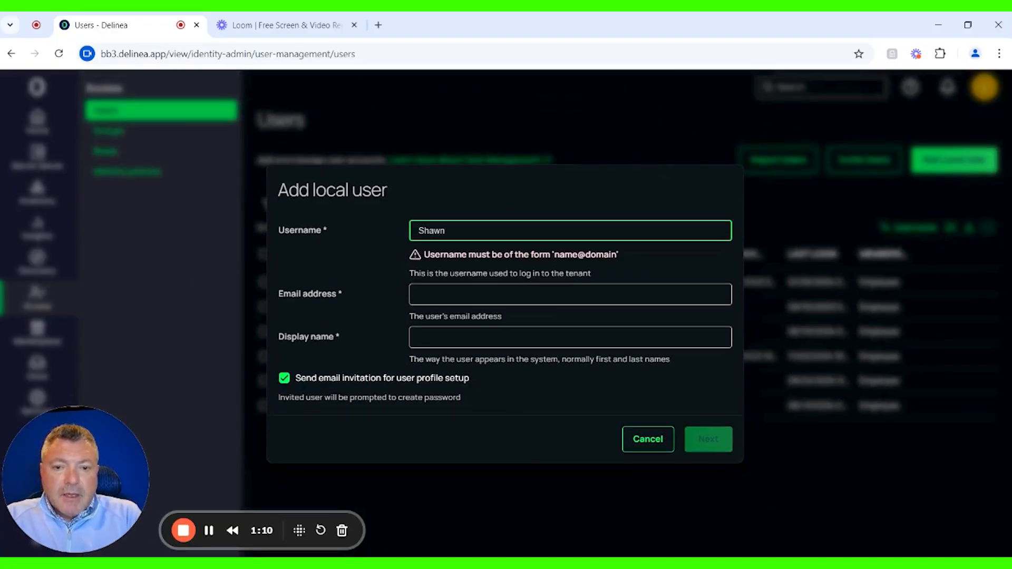
key("Tab")
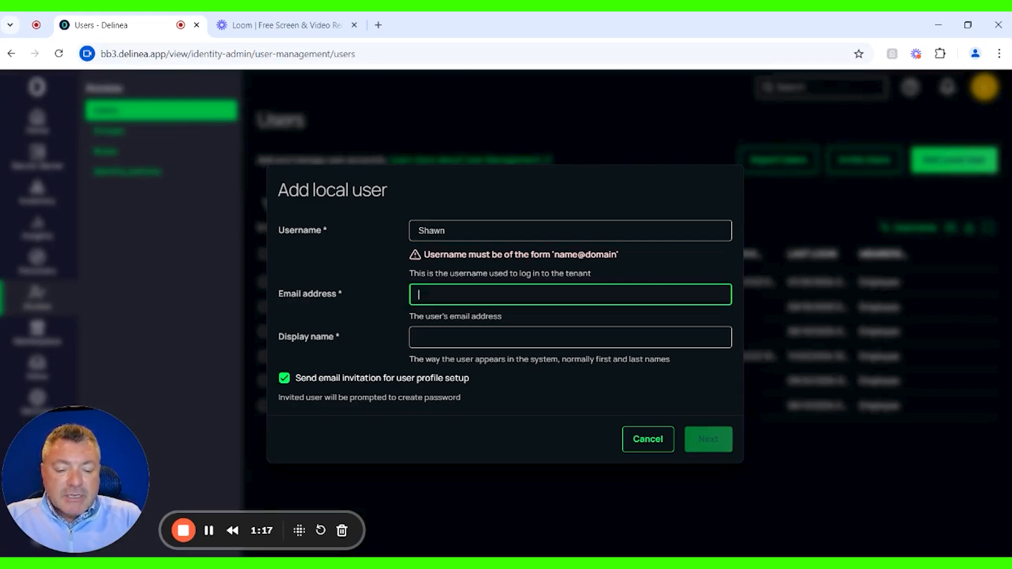
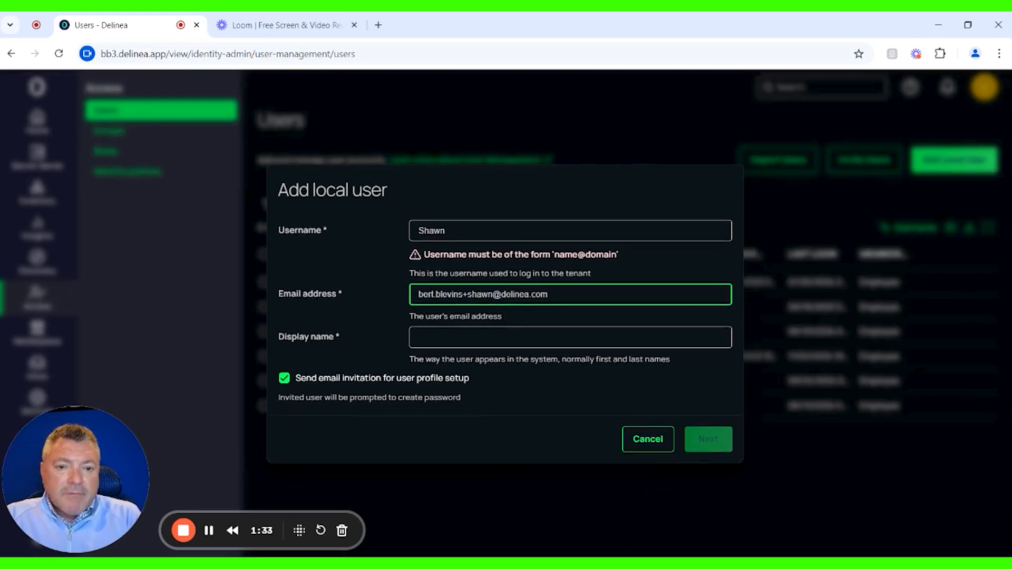
- Fill in the email address of the new local user
key("Tab")
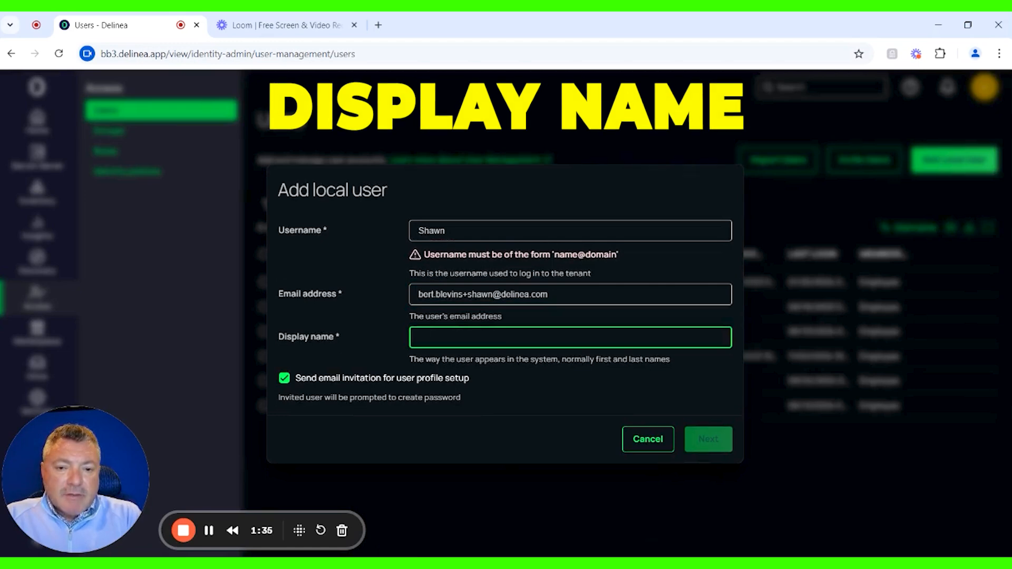
- Enter the new user's full display name
type("Sh")
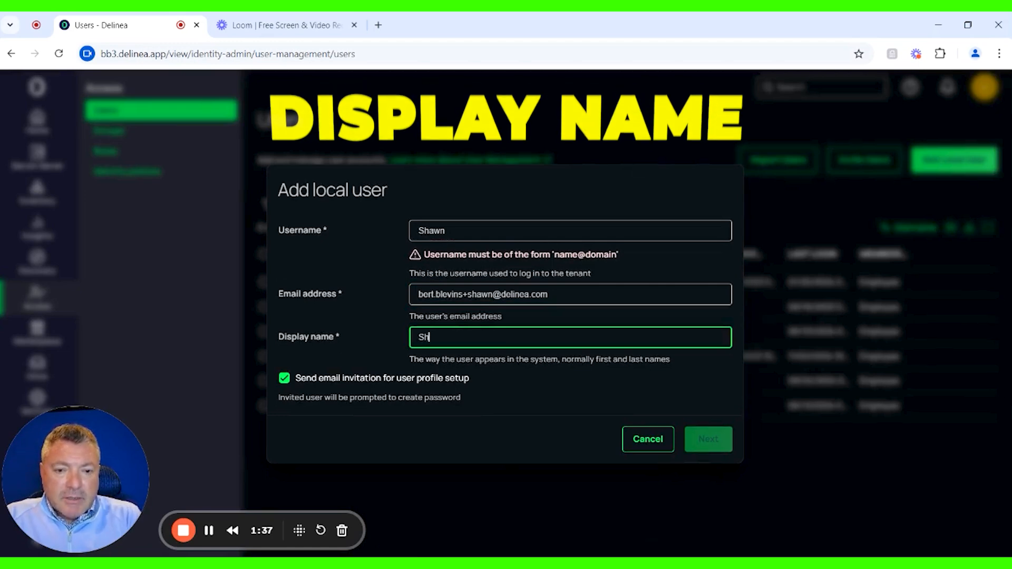
type("awn D")
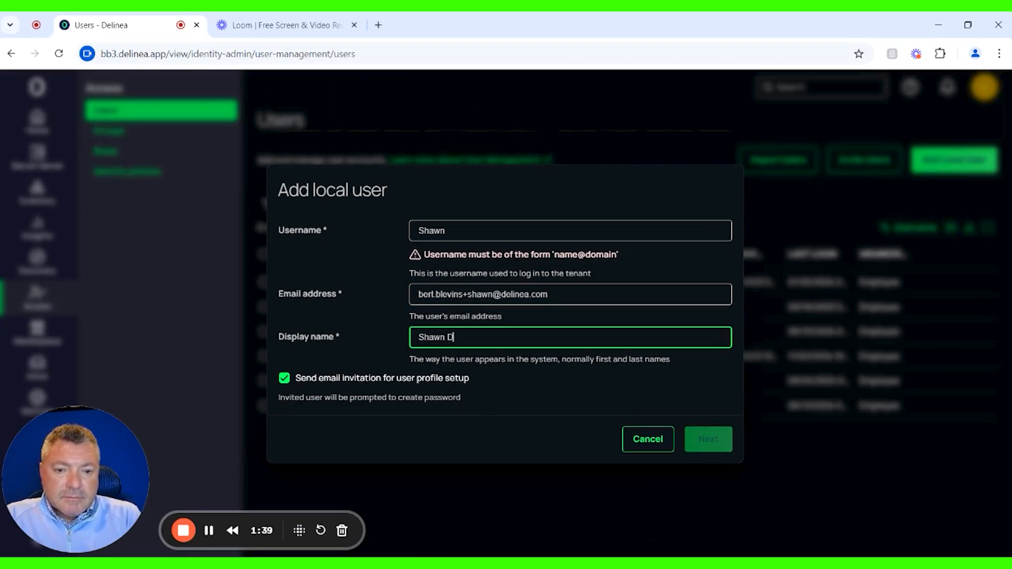
type("elinea")
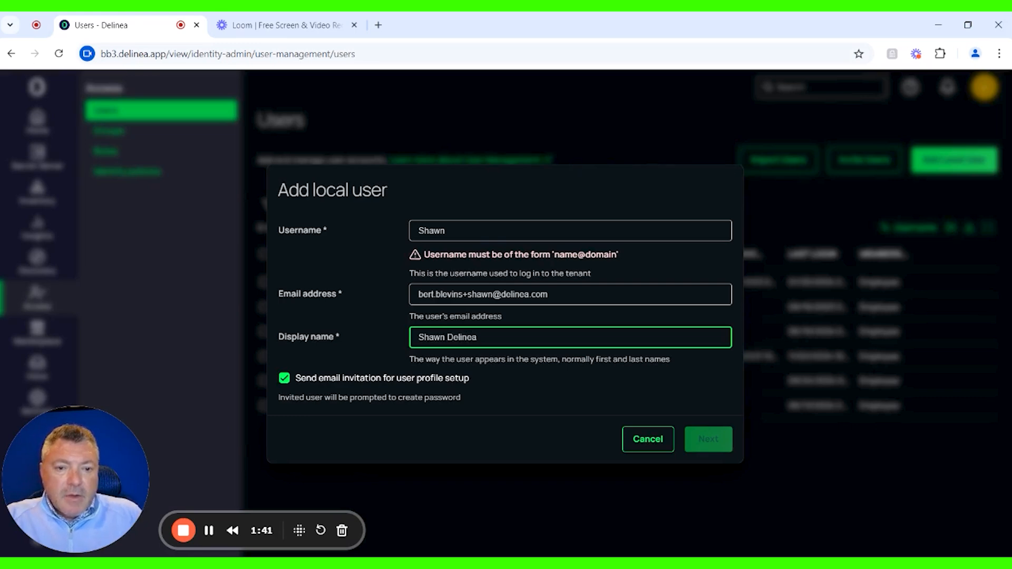
left_click(446, 231)
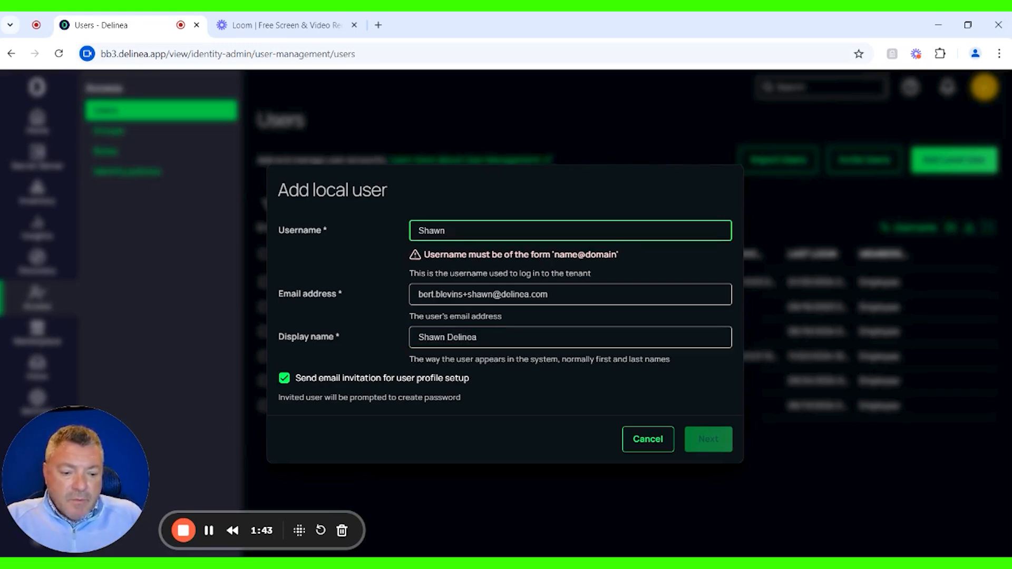
type("@bb")
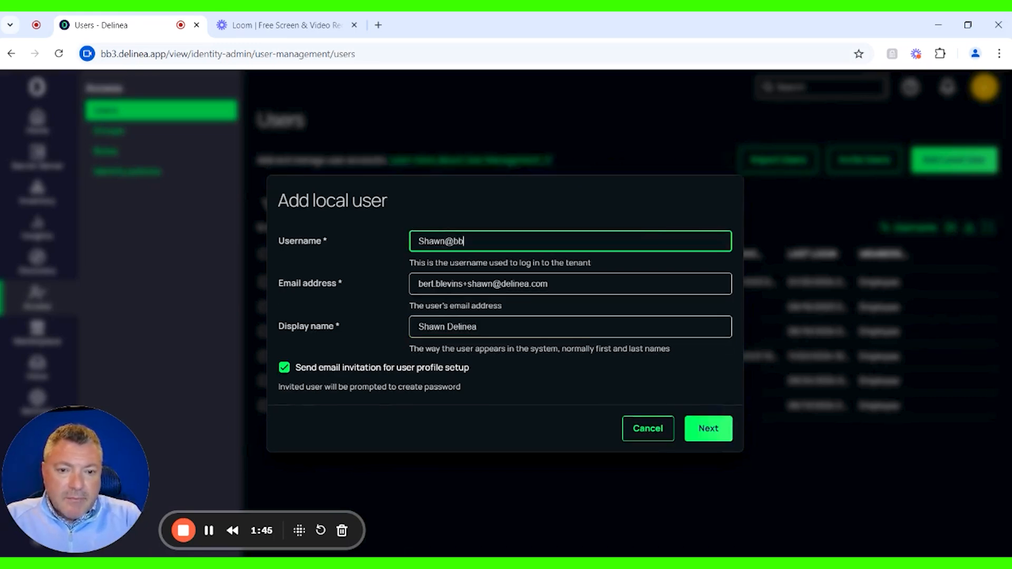
type("3")
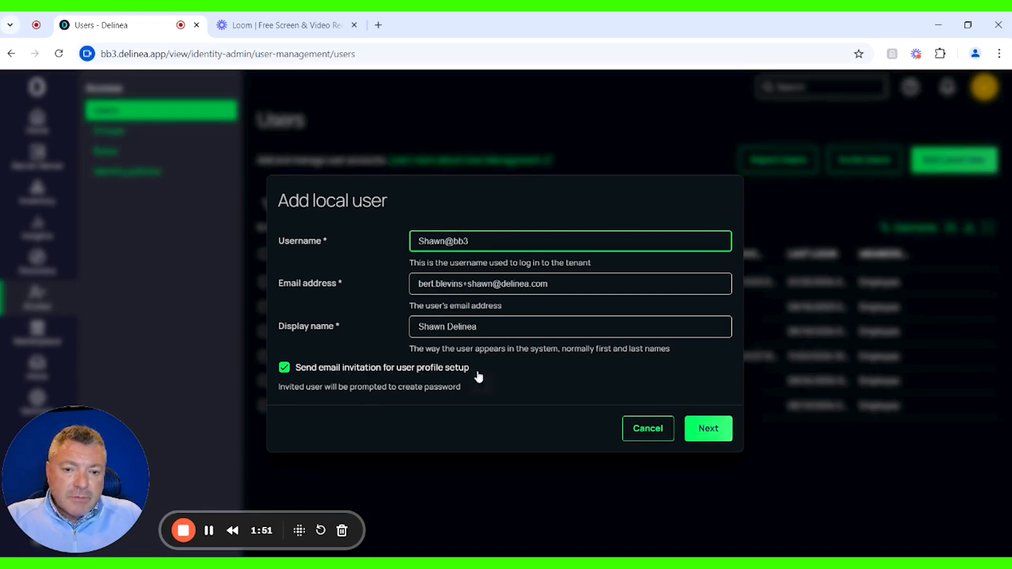
left_click(709, 441)
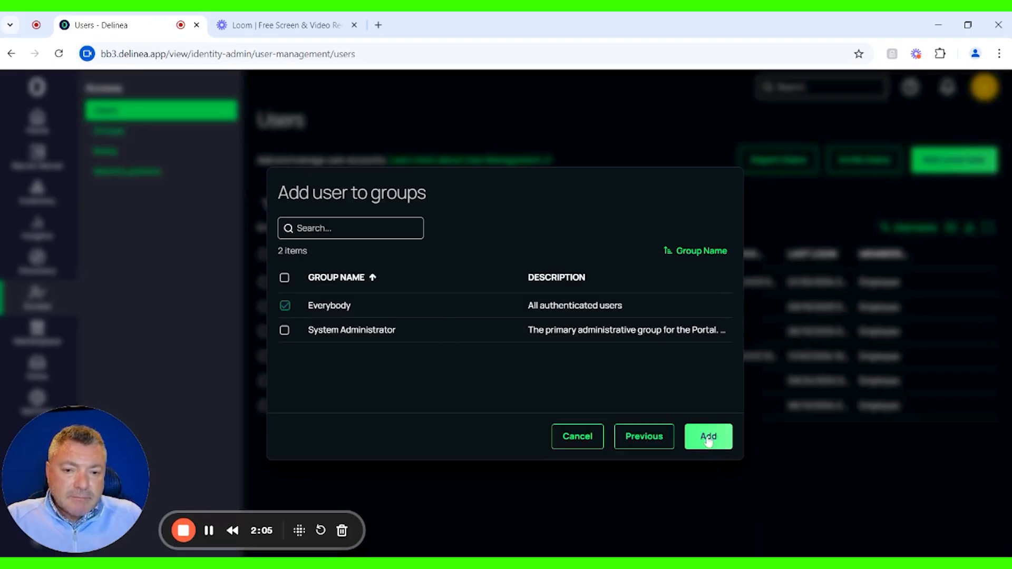
left_click(800, 505)
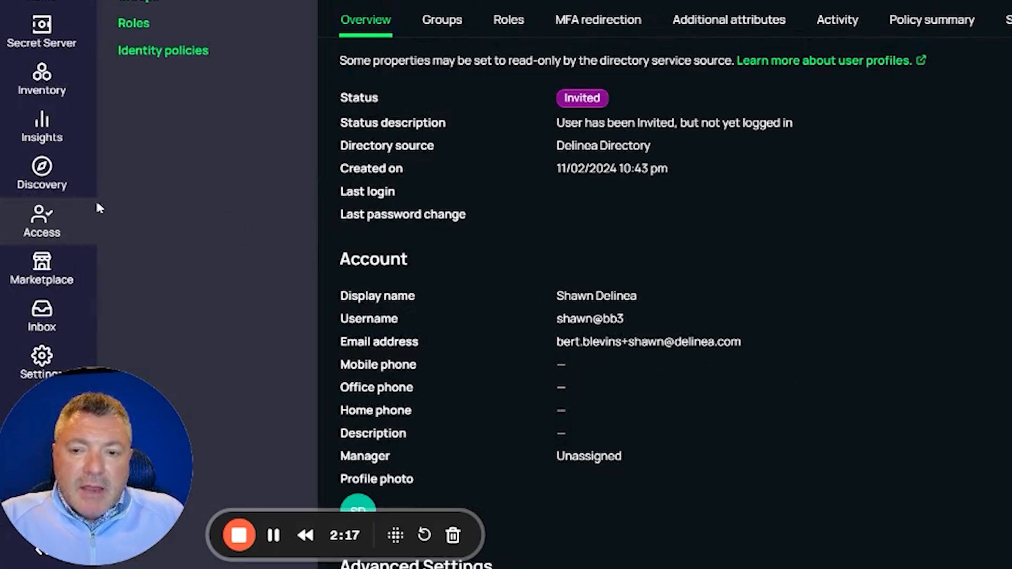
left_click(47, 225)
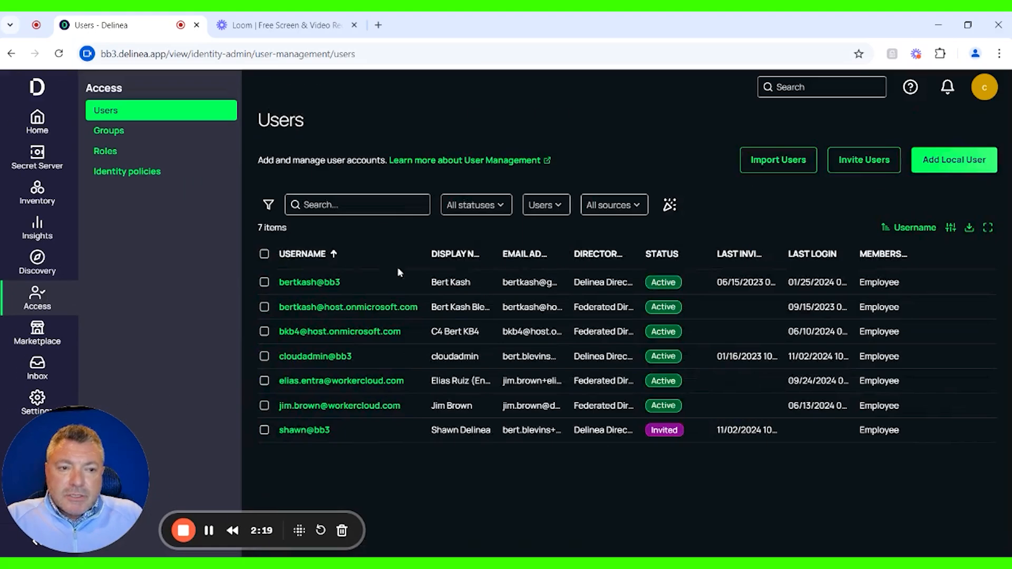
left_click(957, 163)
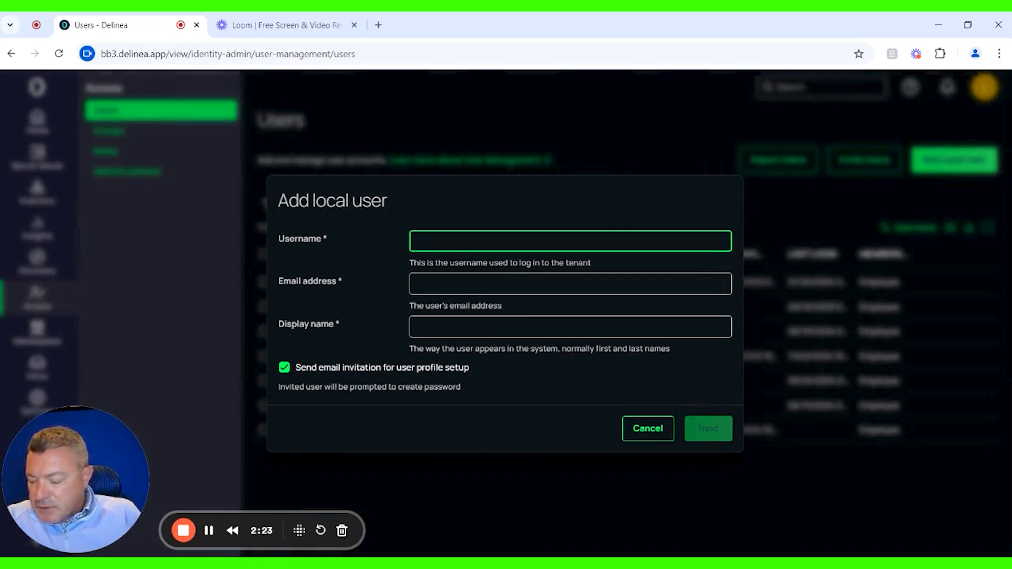
type("A")
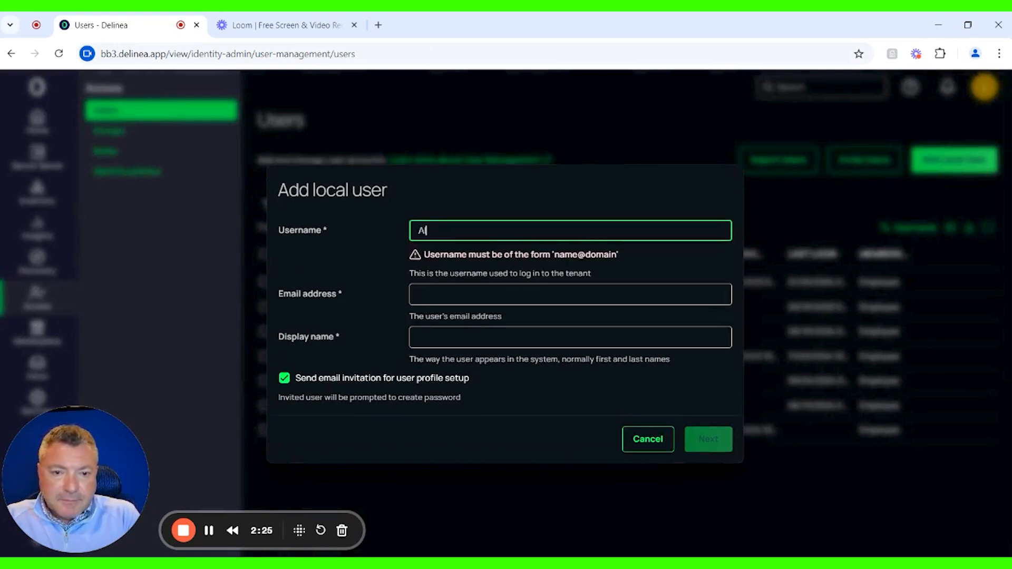
type("llen")
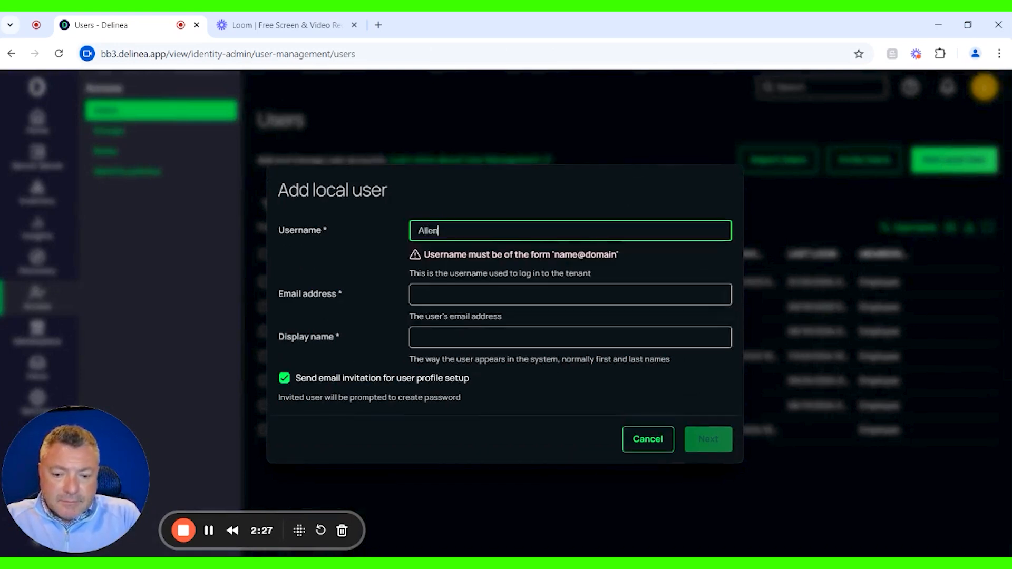
type("@bb3")
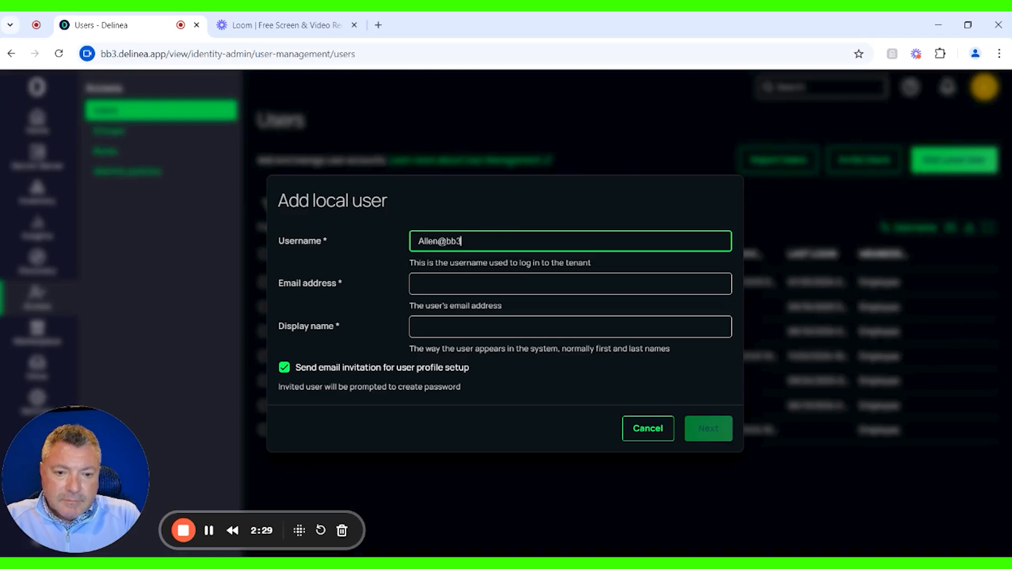
- Fill in the second local user's email address, using a plus-tagged address with the user's first name
left_click(451, 282)
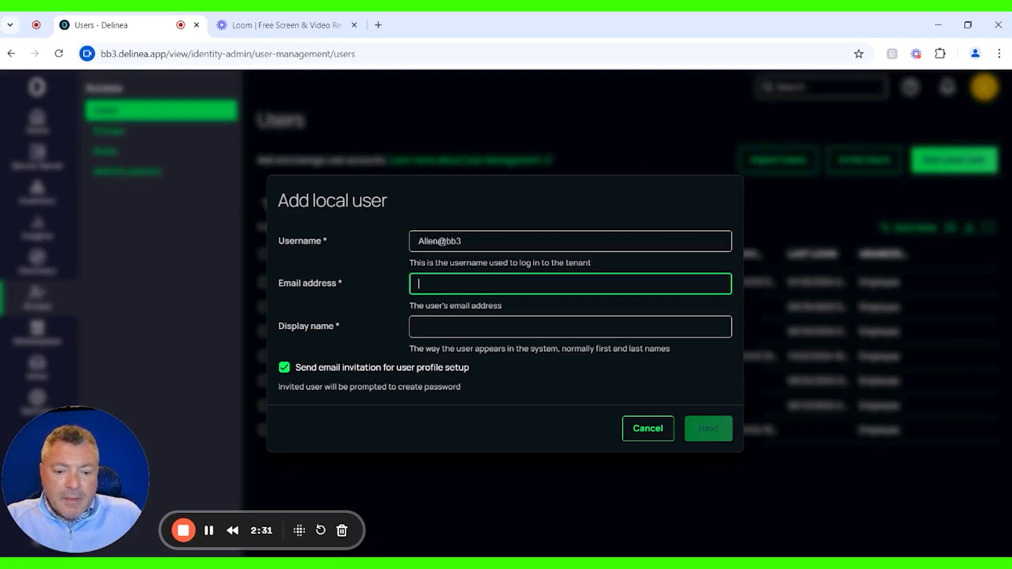
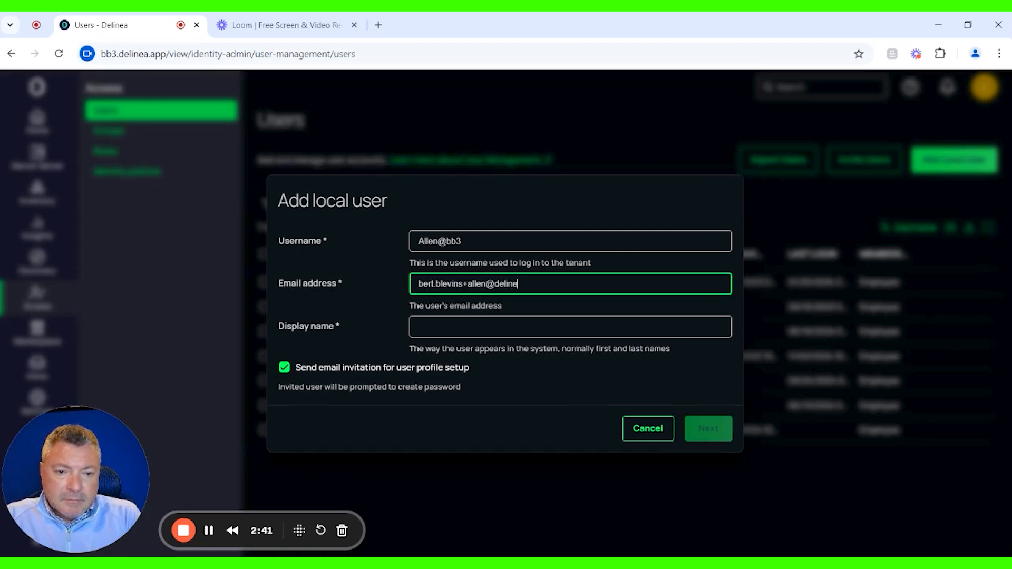
key("Tab")
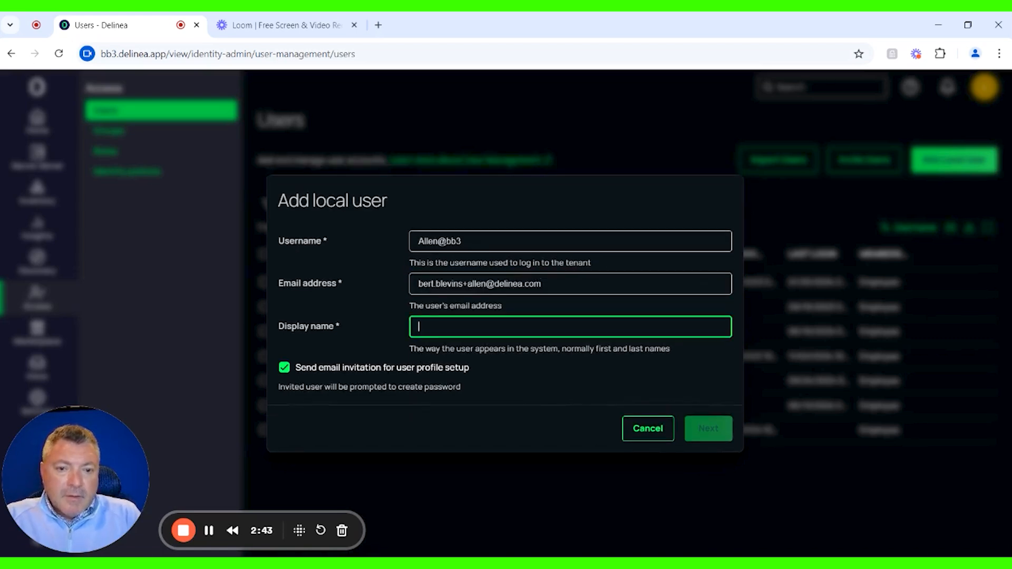
- Enter the second user's full display name and add the user with only the default Everybody group
type("Allen")
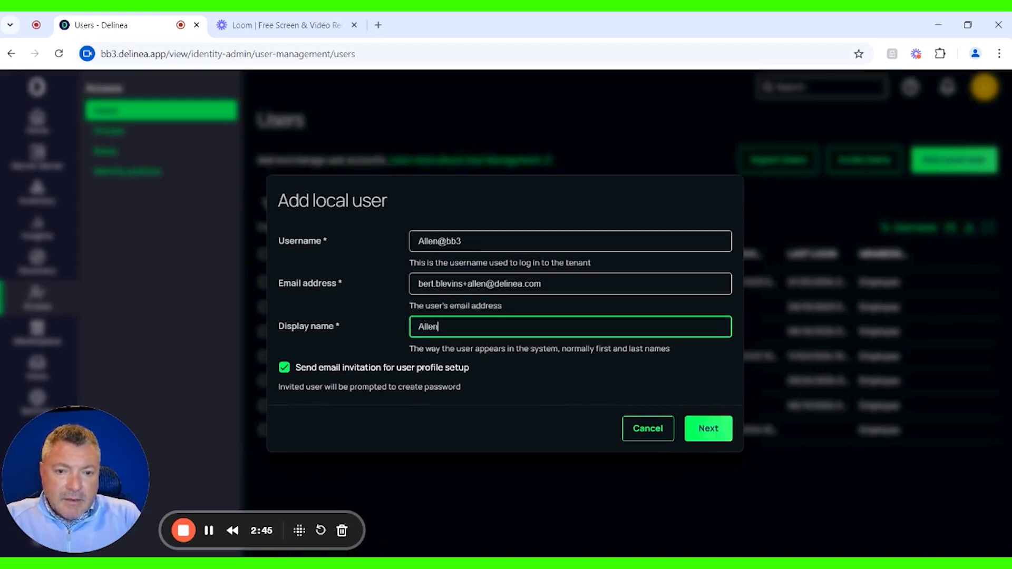
type(" Delinea")
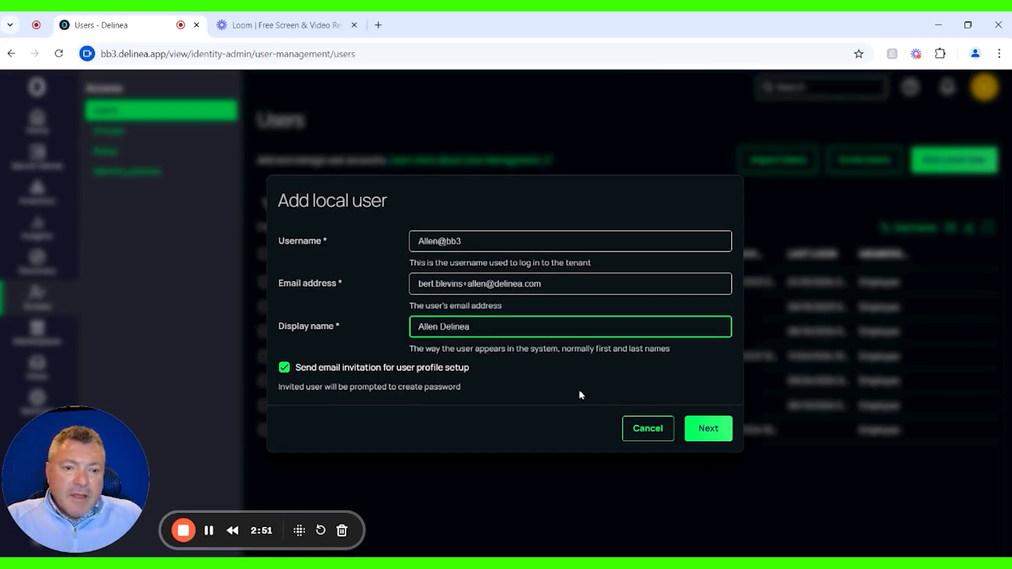
left_click(705, 429)
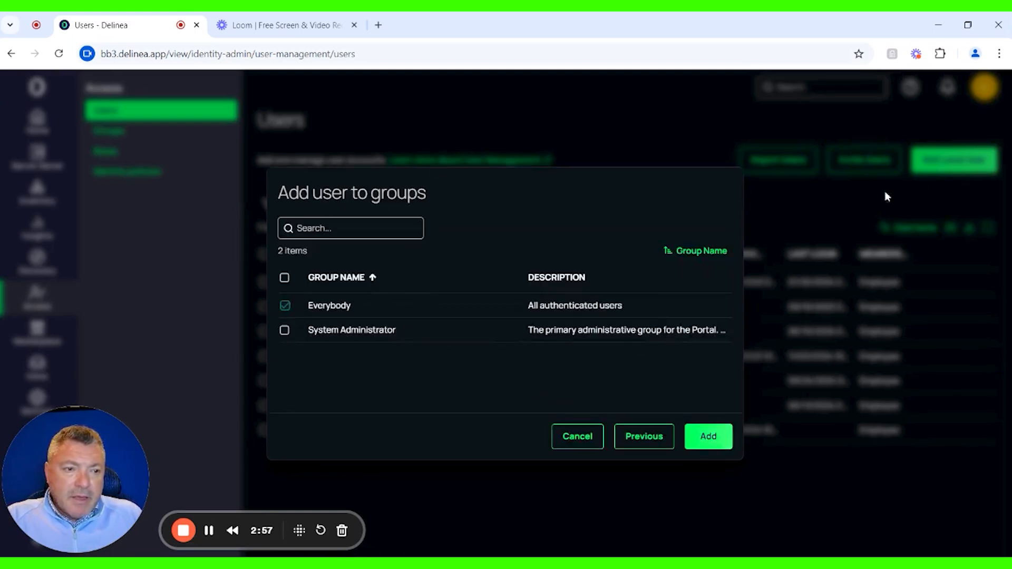
left_click(710, 442)
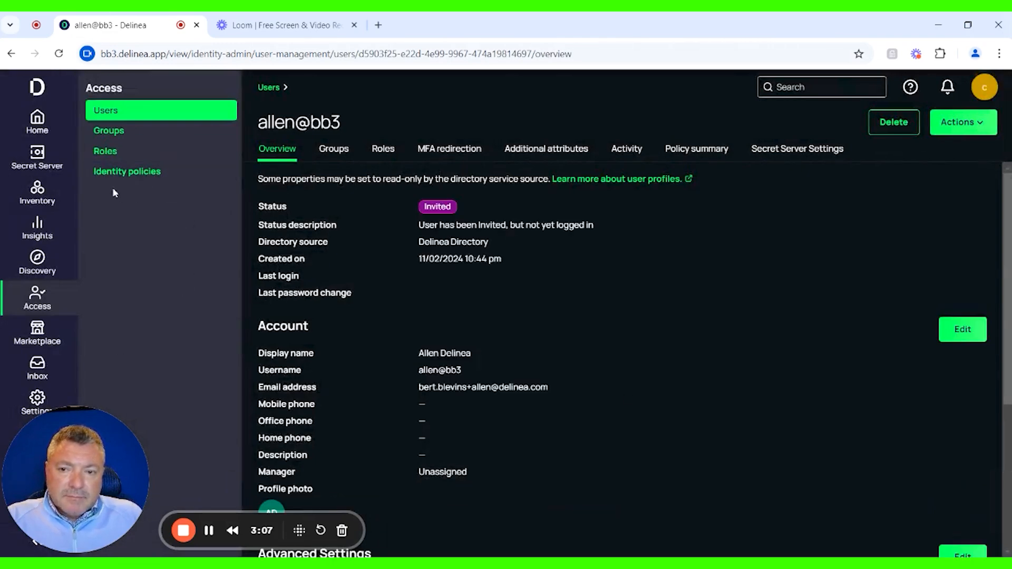
left_click(48, 311)
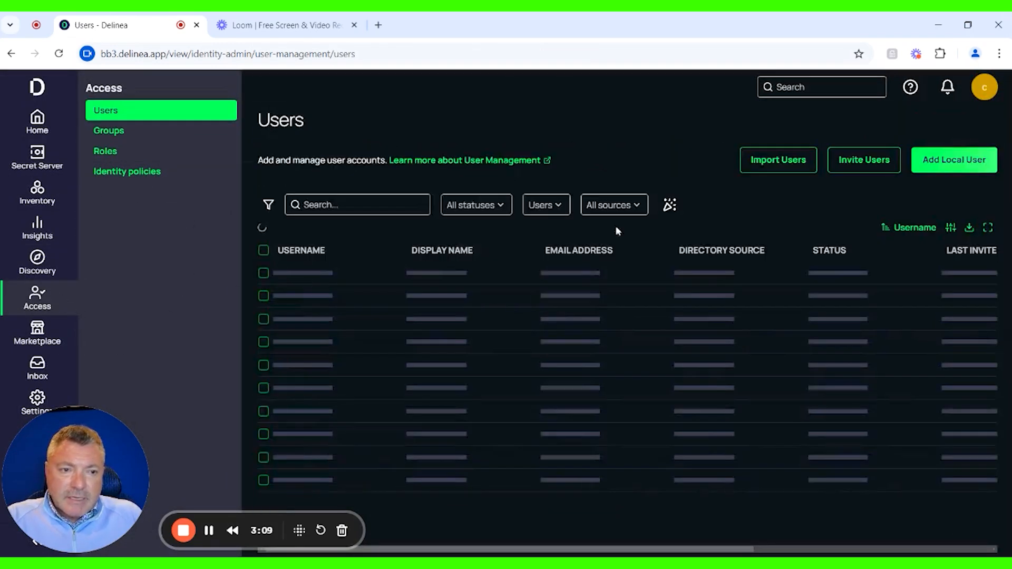
left_click(966, 162)
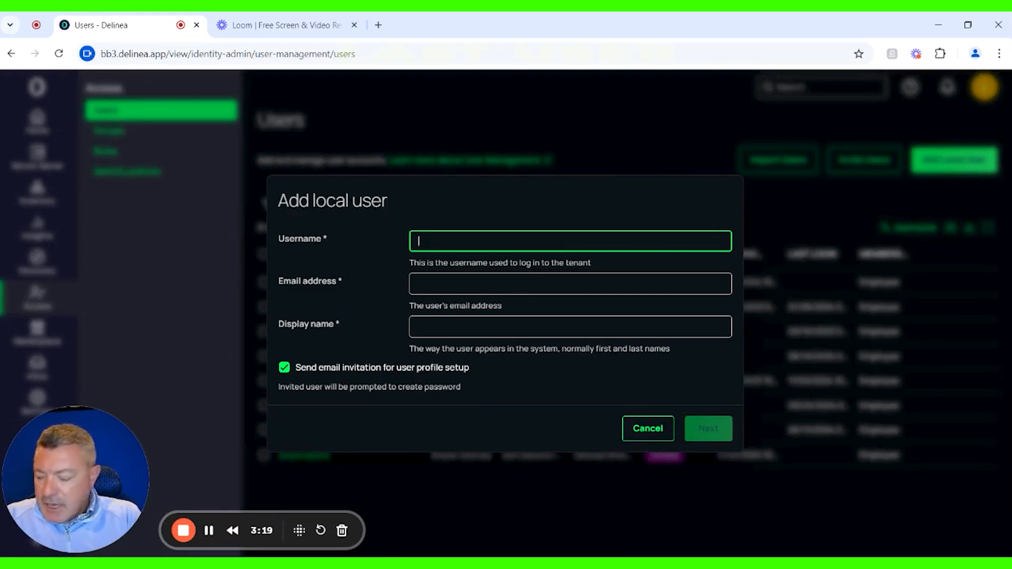
type("Ru")
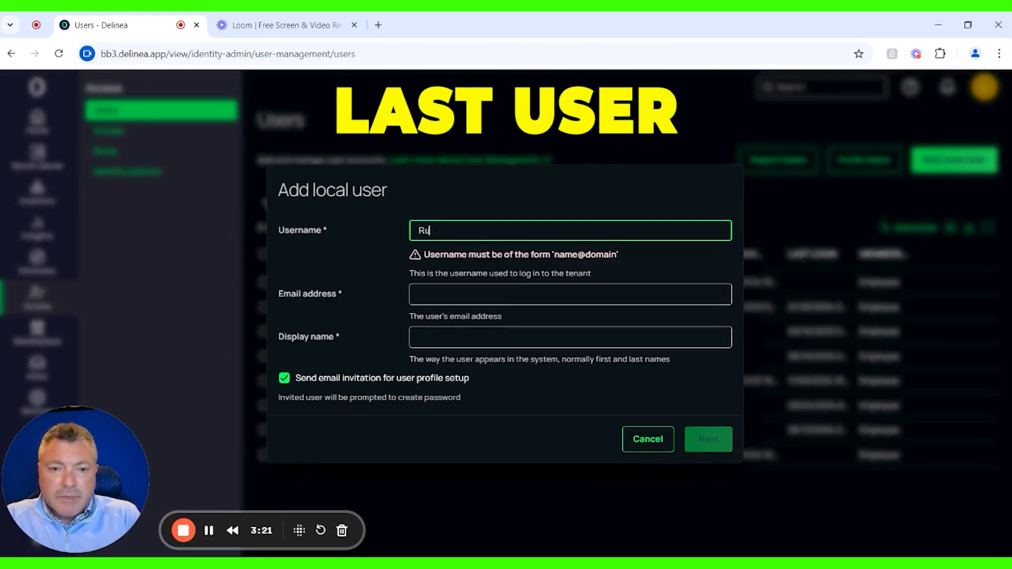
type("ben@b")
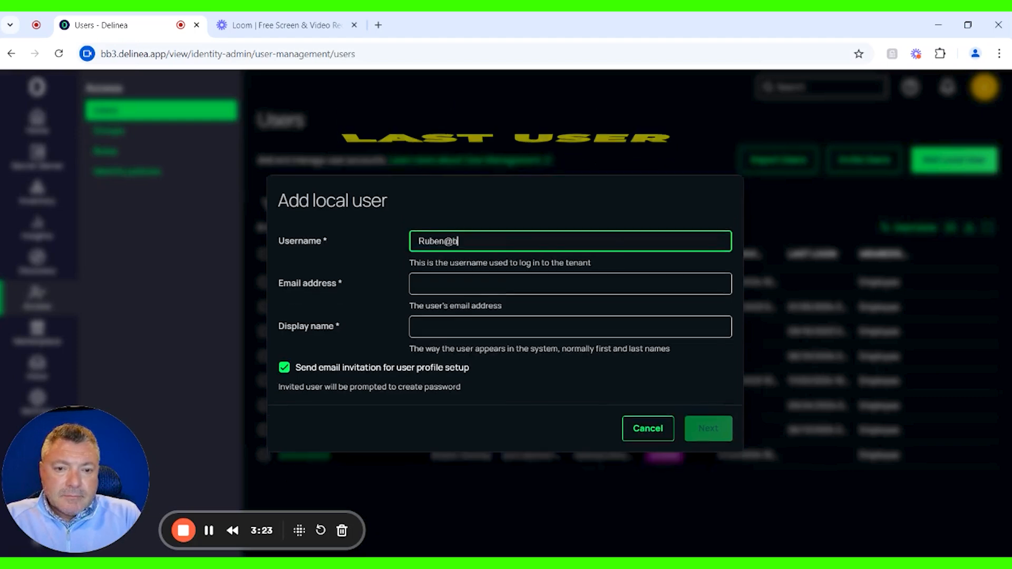
type("b3")
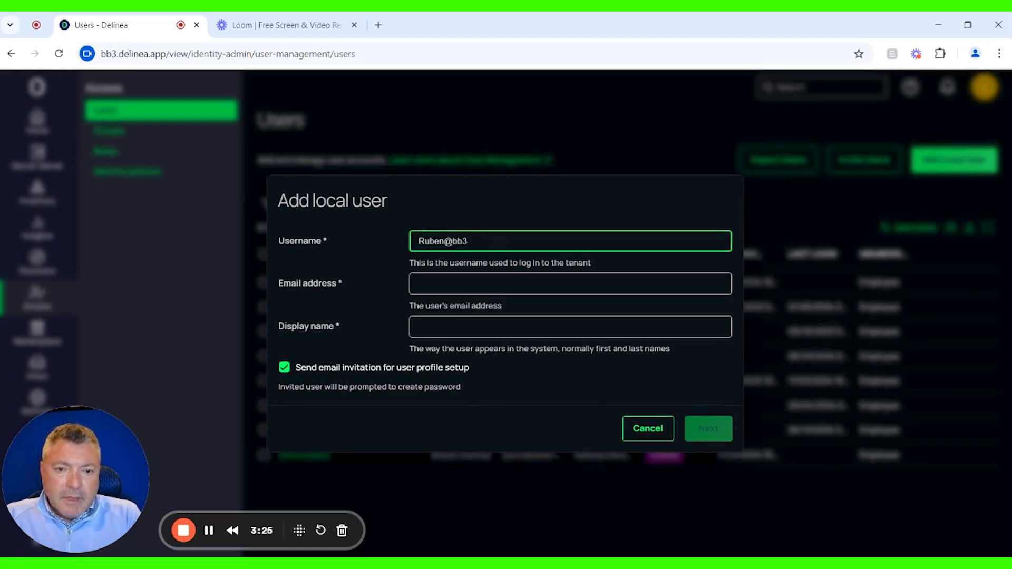
key("Tab")
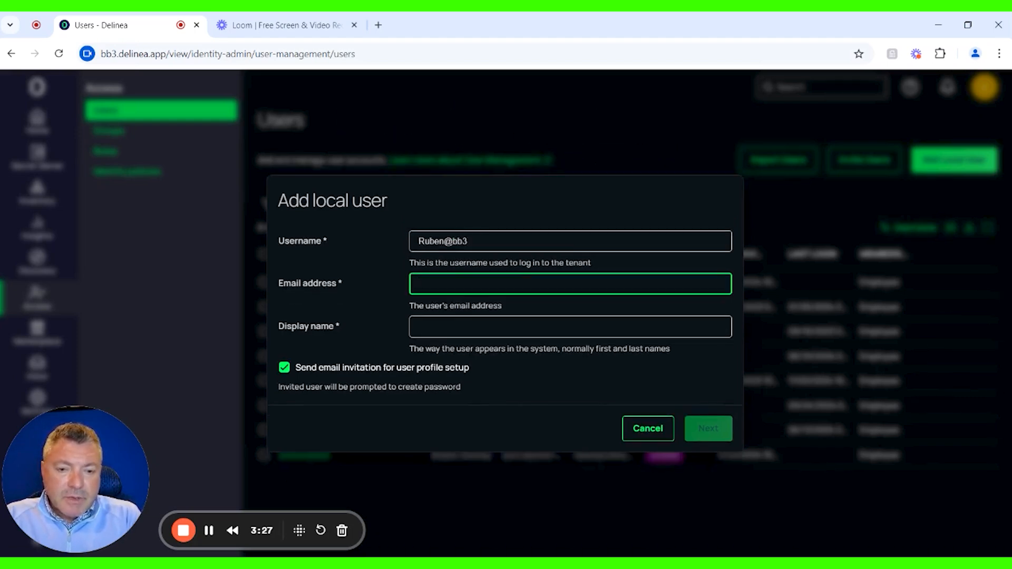
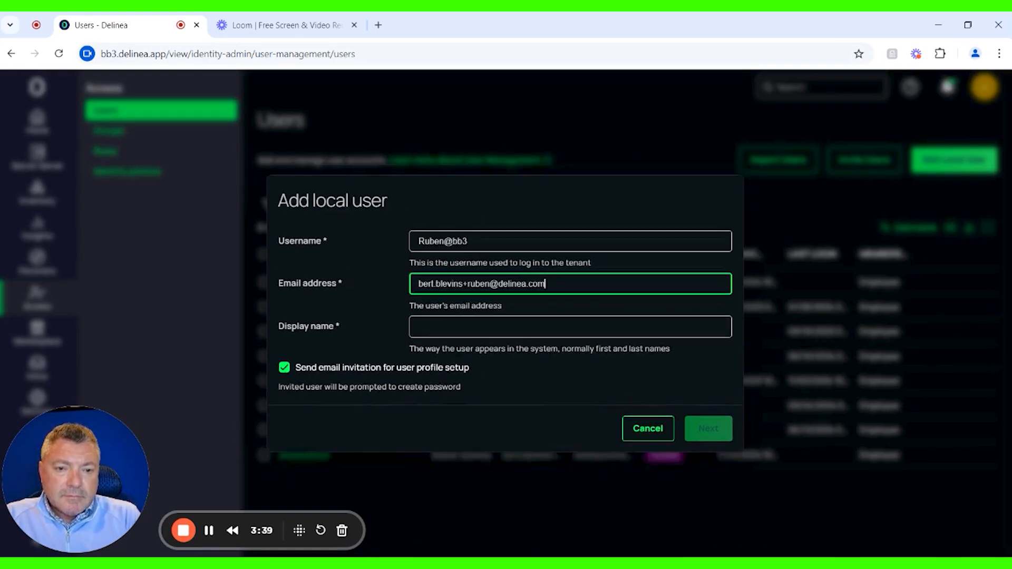
- Enter the third user's full display name
left_click(447, 327)
type("RE")
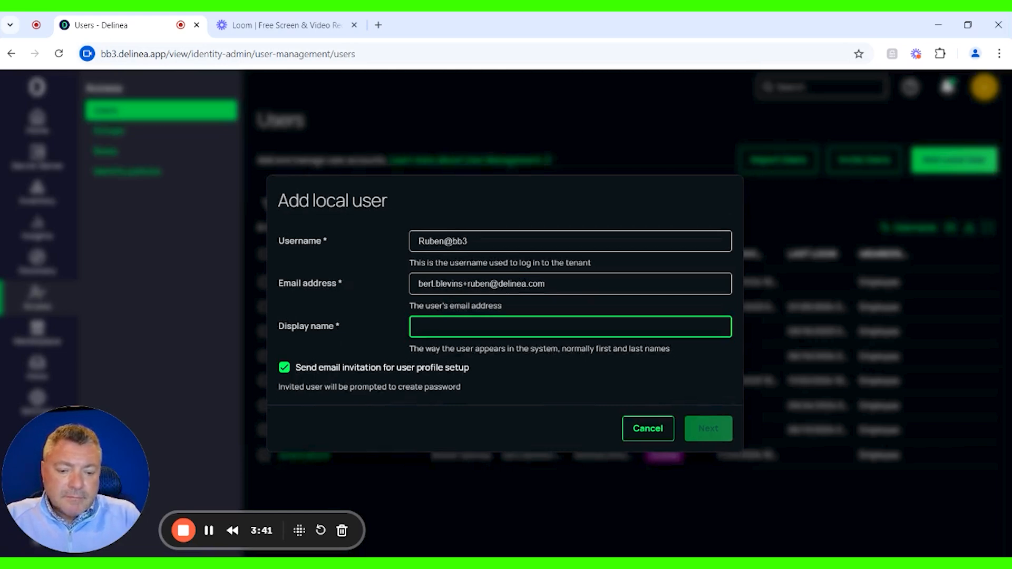
key("BackSpace")
type("ub")
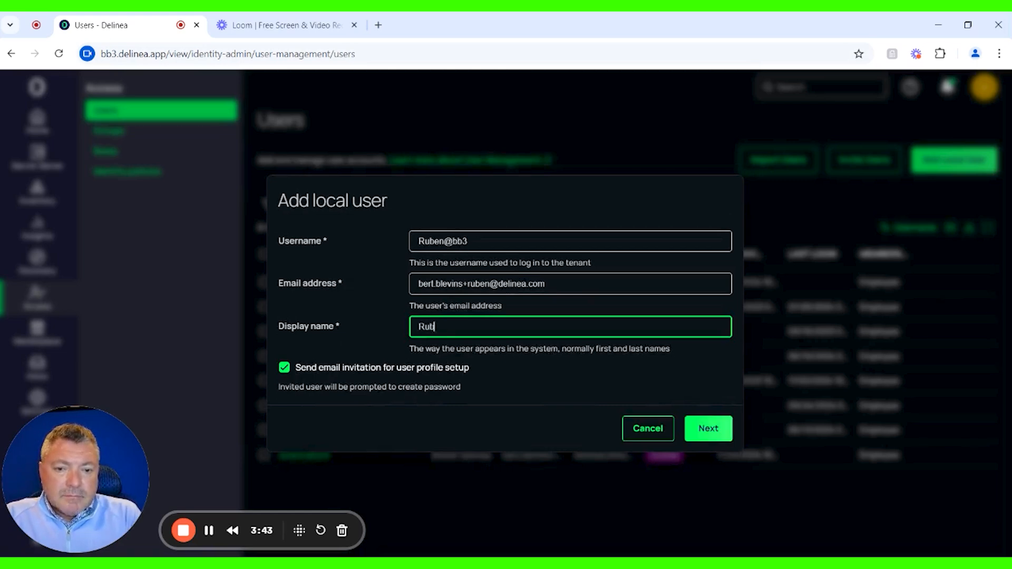
type("en Delinea")
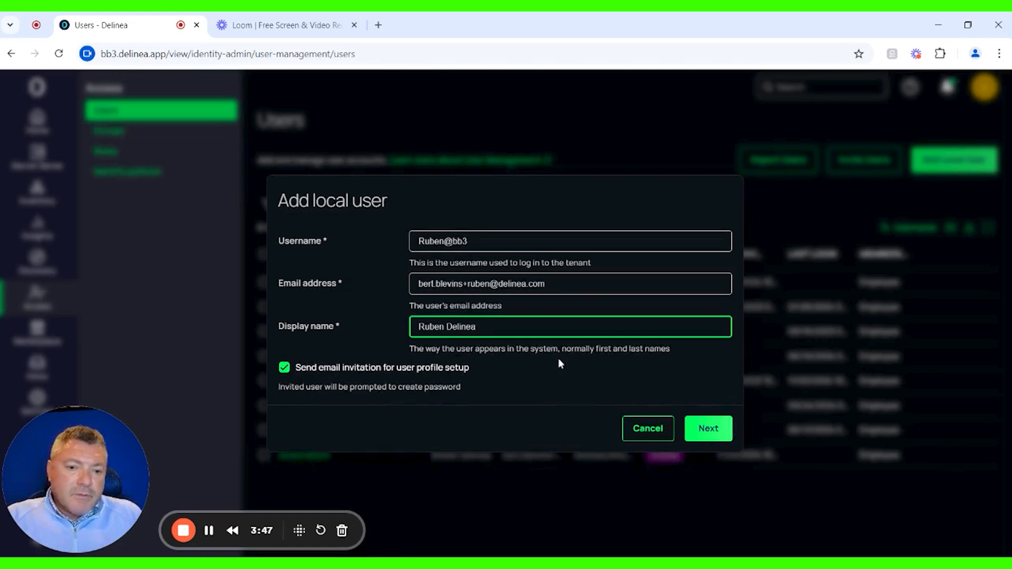
- Add the third user with membership in the System Administrator group besides the default Everybody group
left_click(709, 429)
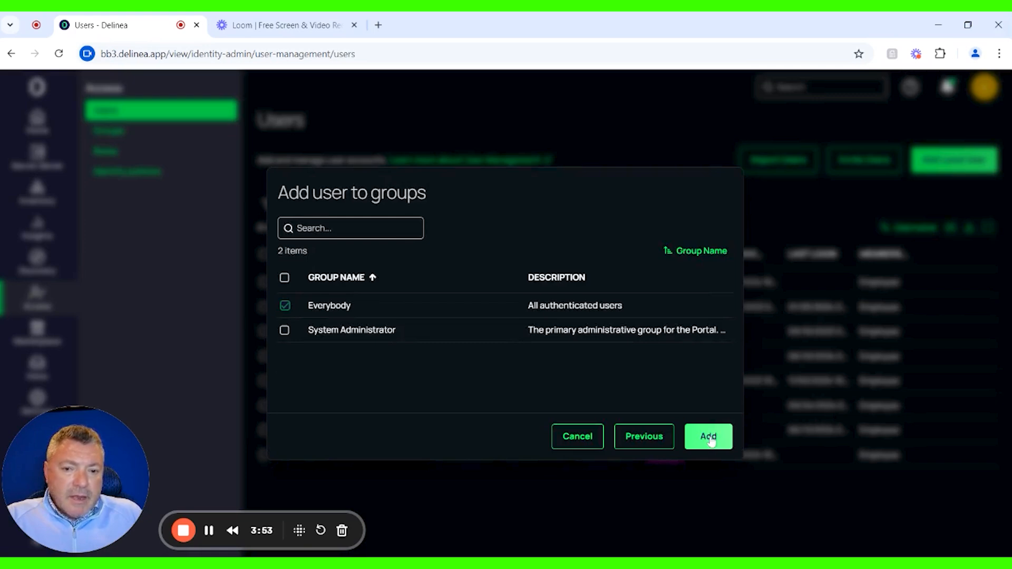
left_click(285, 331)
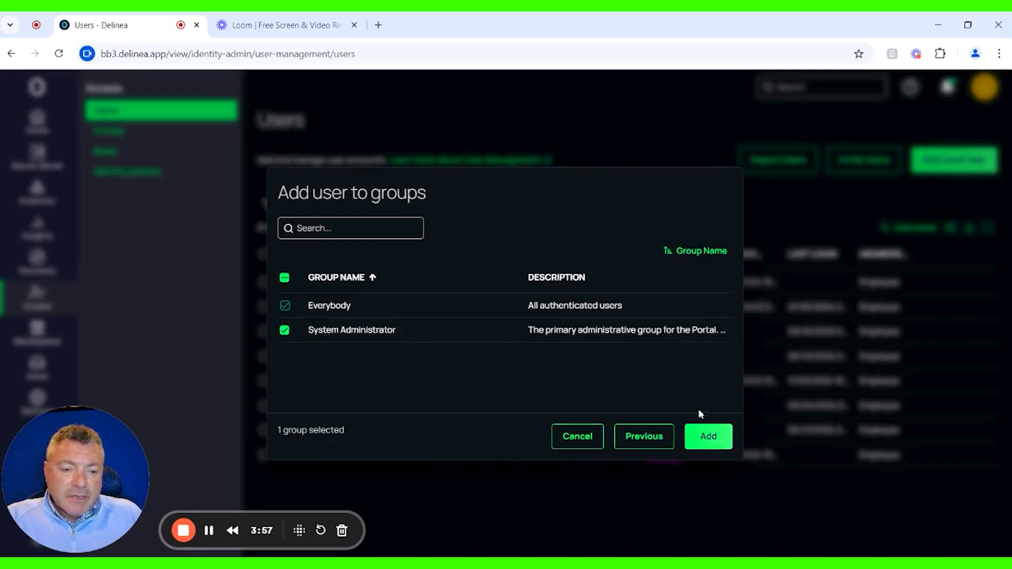
left_click(709, 438)
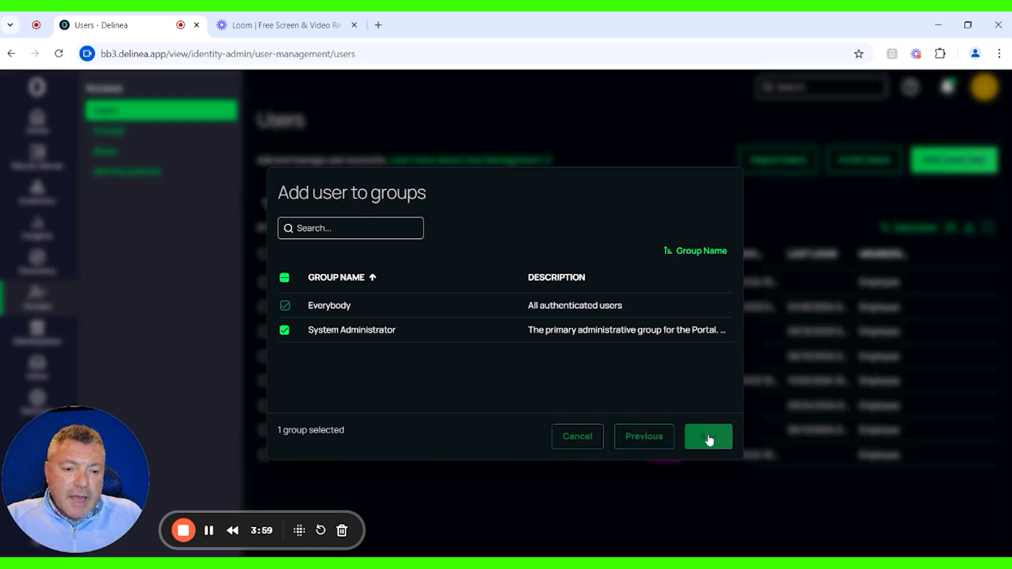